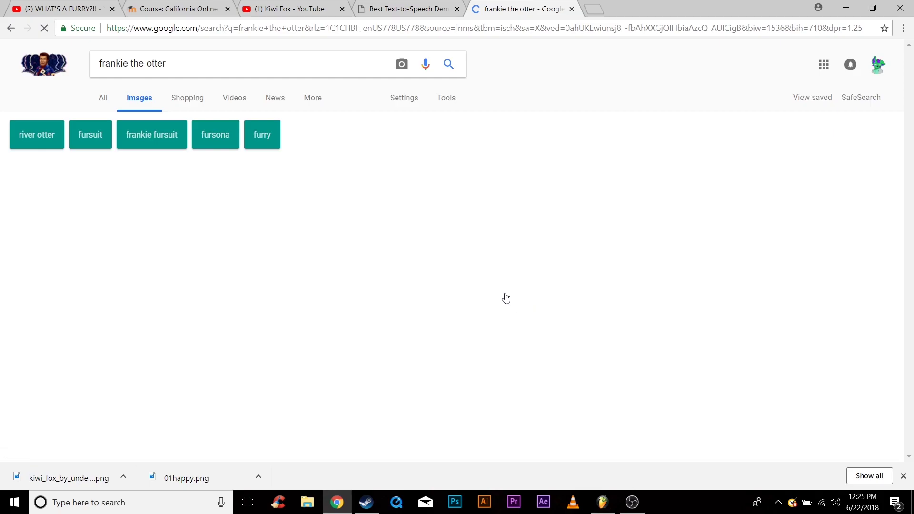
- Open a picture from the "frankie the otter" image results and import an image into Serum's OSC A as a wavetable
{"action": "scroll", "coordinate": [214, 368], "scroll_direction": "down", "scroll_amount": 1}
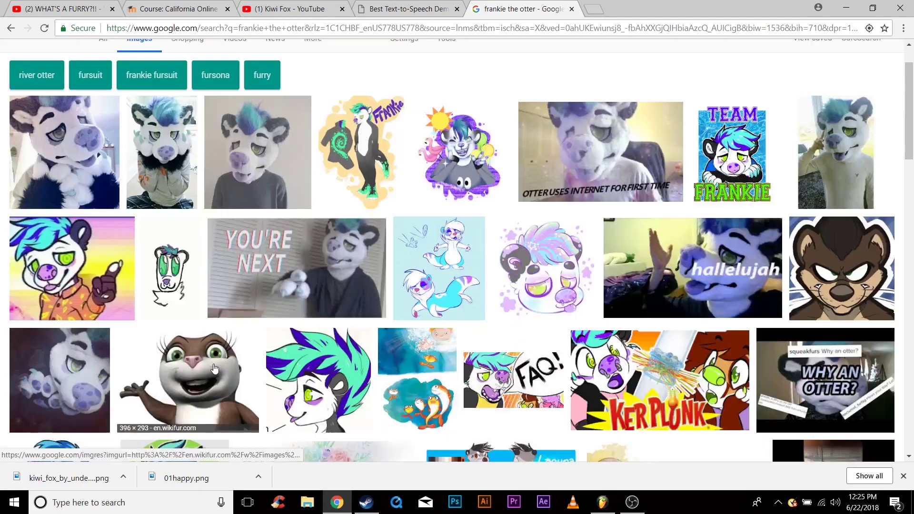
{"action": "left_click", "coordinate": [250, 375]}
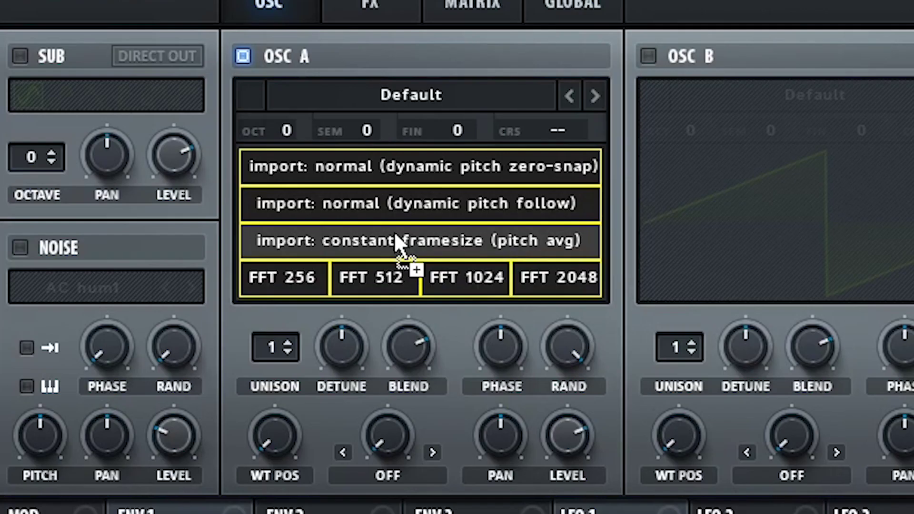
{"action": "left_click_drag", "start_coordinate": [393, 231], "coordinate": [516, 212]}
{"action": "left_click_drag", "start_coordinate": [543, 275], "coordinate": [424, 218]}
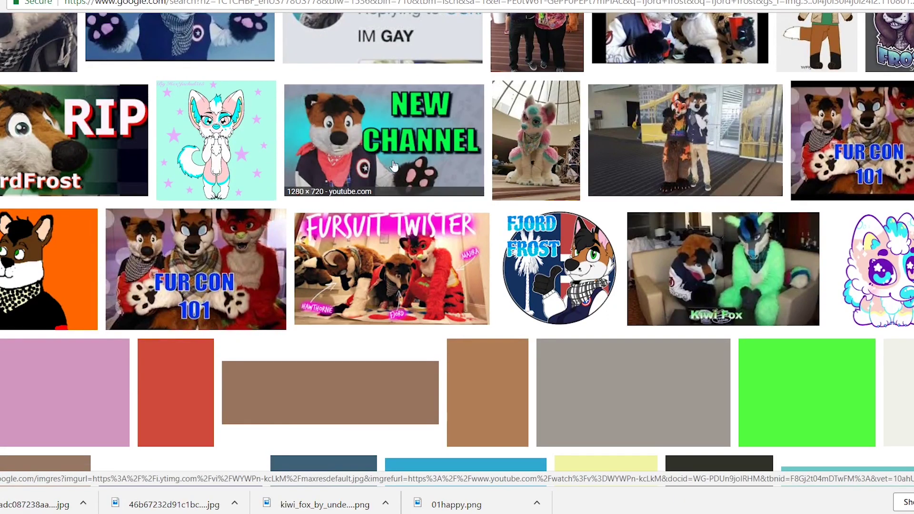
- Save the grey thumbs-up "ace of hearts fox" picture and import an image into Serum's OSC B as a wavetable
{"action": "left_click", "coordinate": [879, 282]}
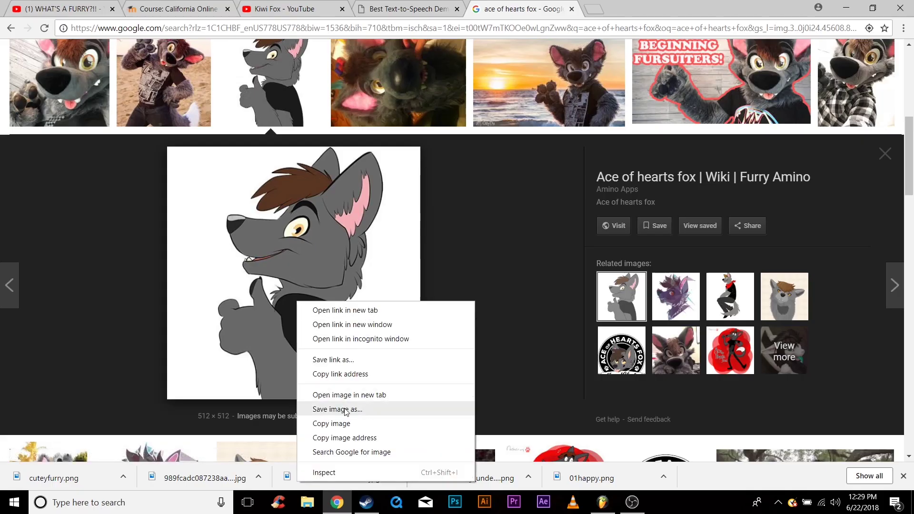
{"action": "left_click", "coordinate": [357, 409]}
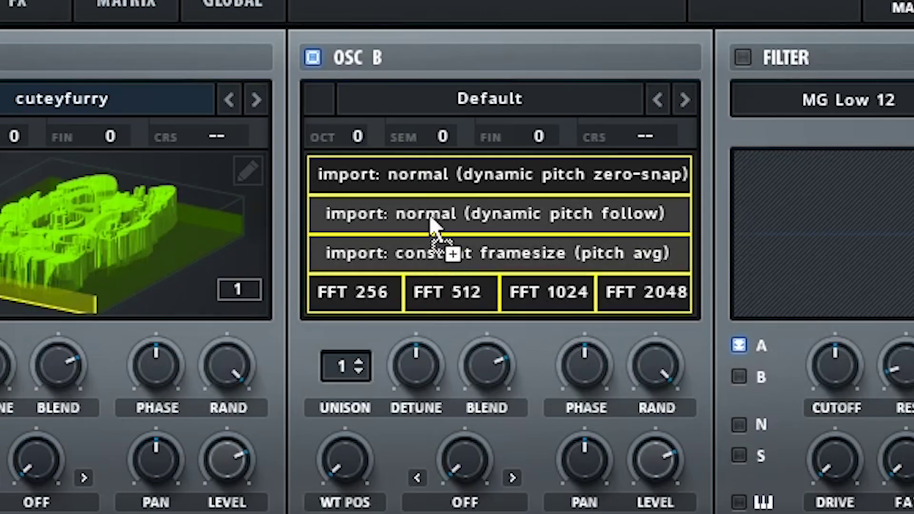
{"action": "left_click_drag", "start_coordinate": [431, 218], "coordinate": [434, 172]}
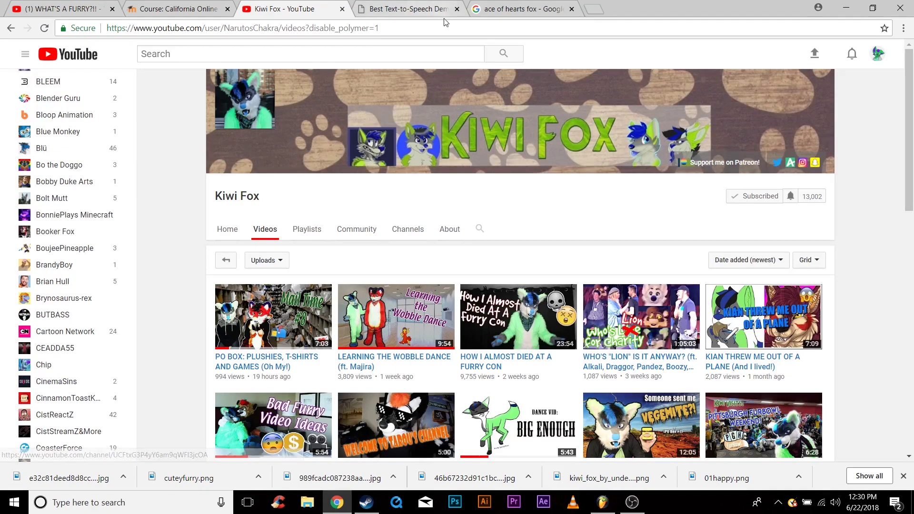
- Return to the Google image search and search for "betaetadelota"
{"action": "left_click", "coordinate": [499, 7]}
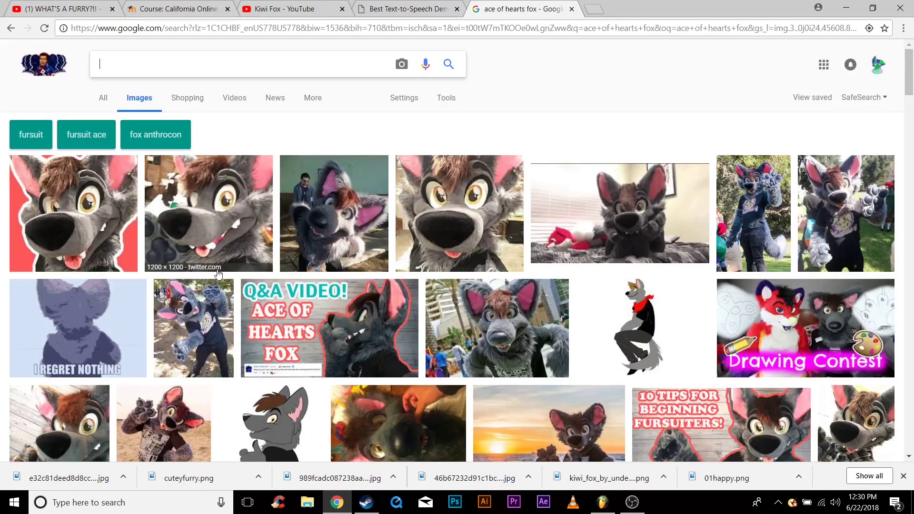
{"action": "type", "text": "betaetadelota"}
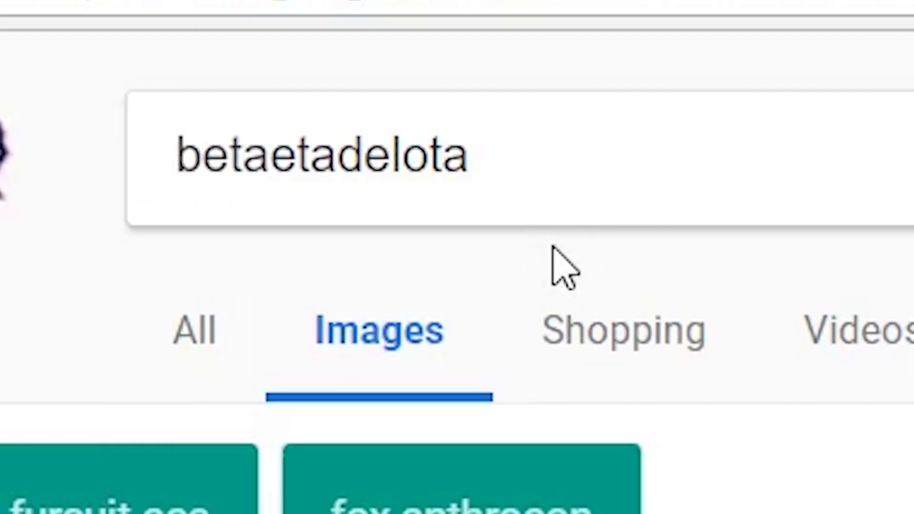
{"action": "key", "text": "Return"}
- Preview the Cyye drawing with the transparent background and browse further through the betaetadelota image results for suitable artwork
{"action": "scroll", "coordinate": [597, 282], "scroll_direction": "down", "scroll_amount": 5}
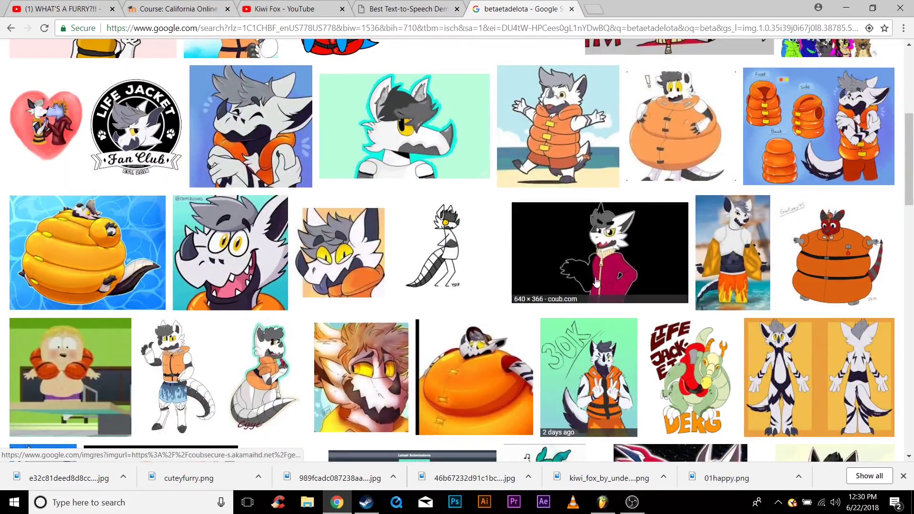
{"action": "left_click", "coordinate": [266, 376]}
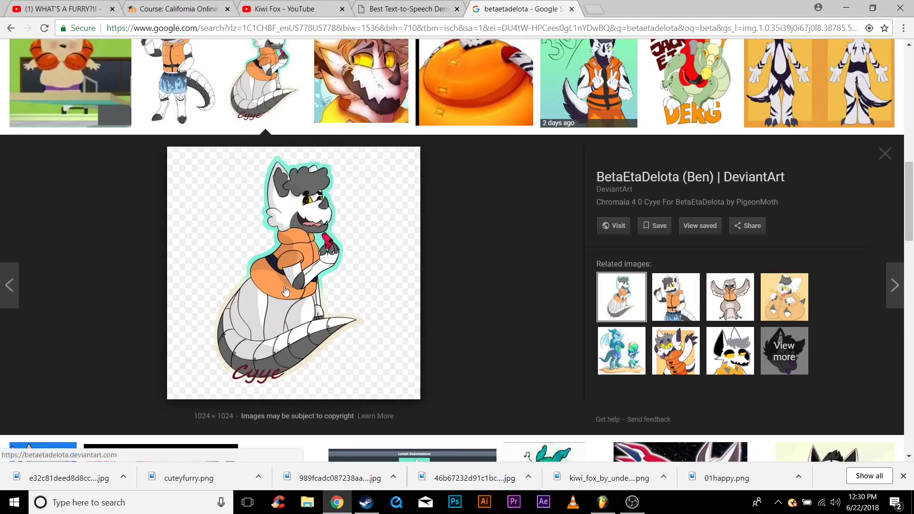
{"action": "left_click", "coordinate": [884, 154]}
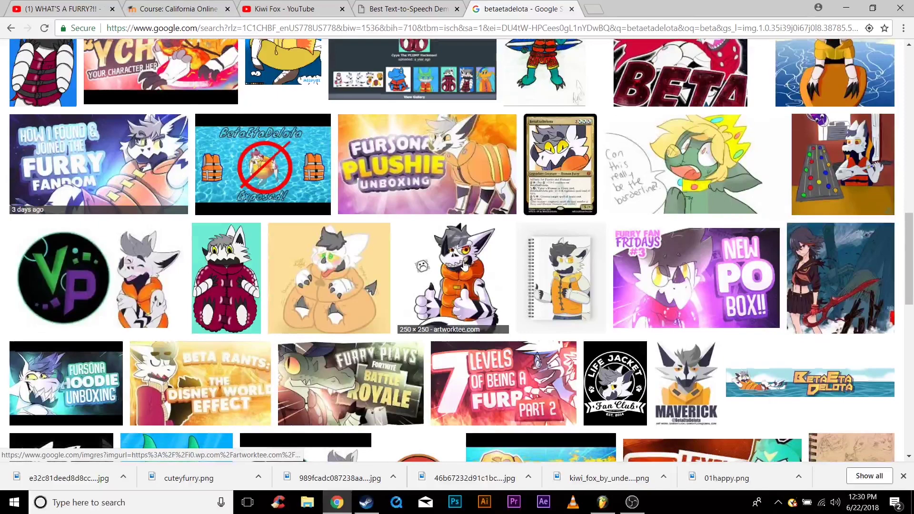
{"action": "scroll", "coordinate": [365, 266], "scroll_direction": "down", "scroll_amount": 2}
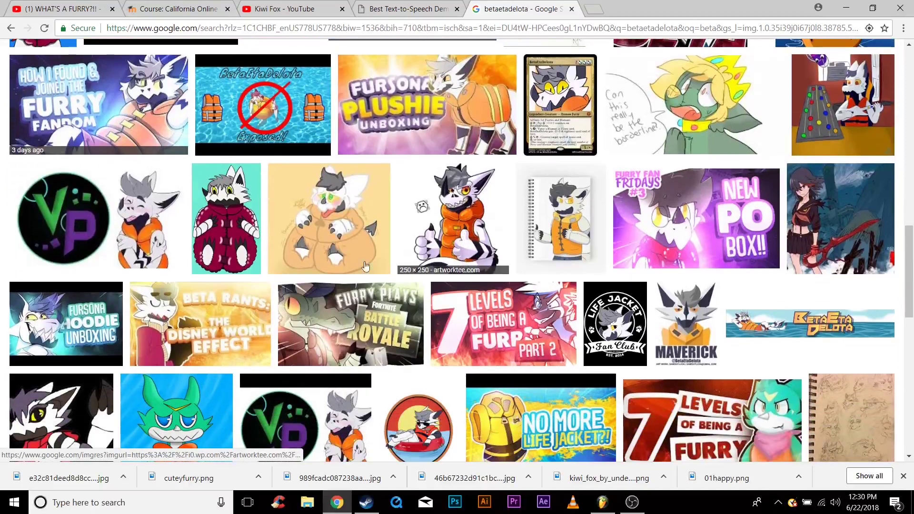
{"action": "left_click", "coordinate": [105, 246]}
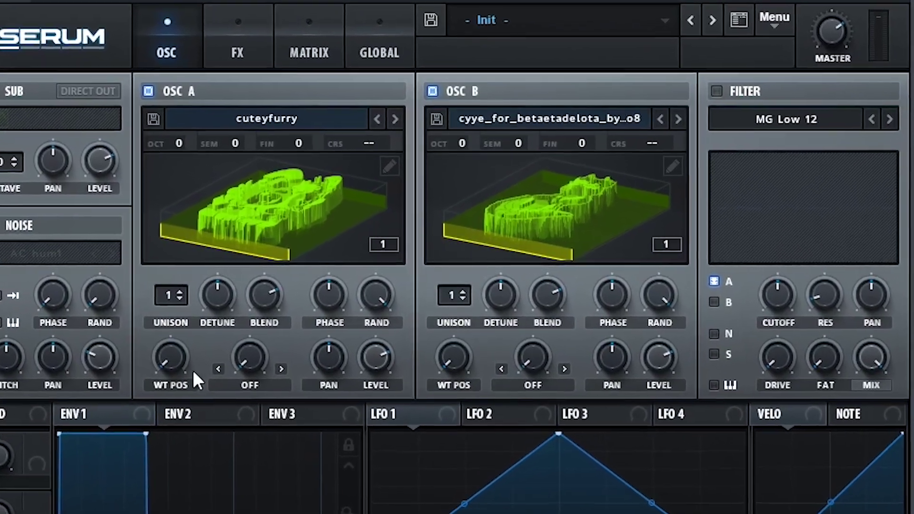
- Set OSC A's wavetable position to 128 and apply a spectral morph to its table
{"action": "left_click_drag", "start_coordinate": [193, 370], "coordinate": [203, 270]}
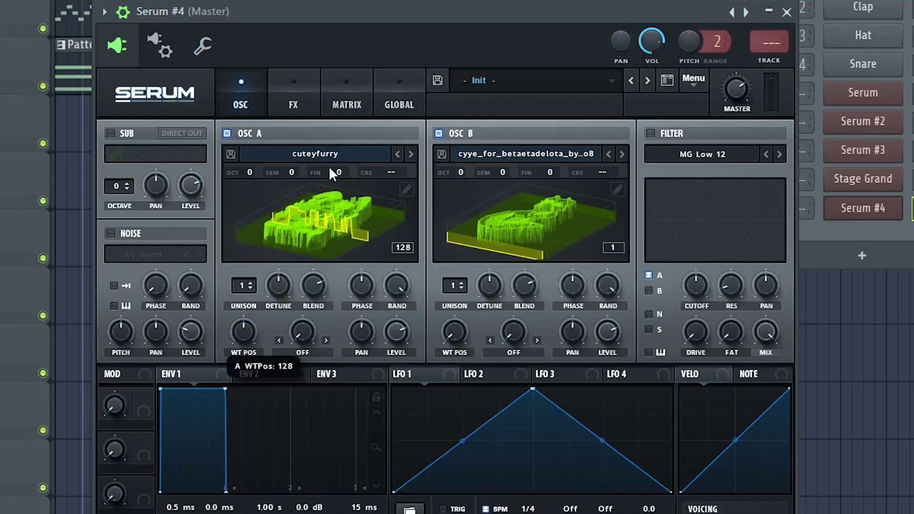
{"action": "left_click", "coordinate": [406, 190]}
{"action": "left_click", "coordinate": [264, 234]}
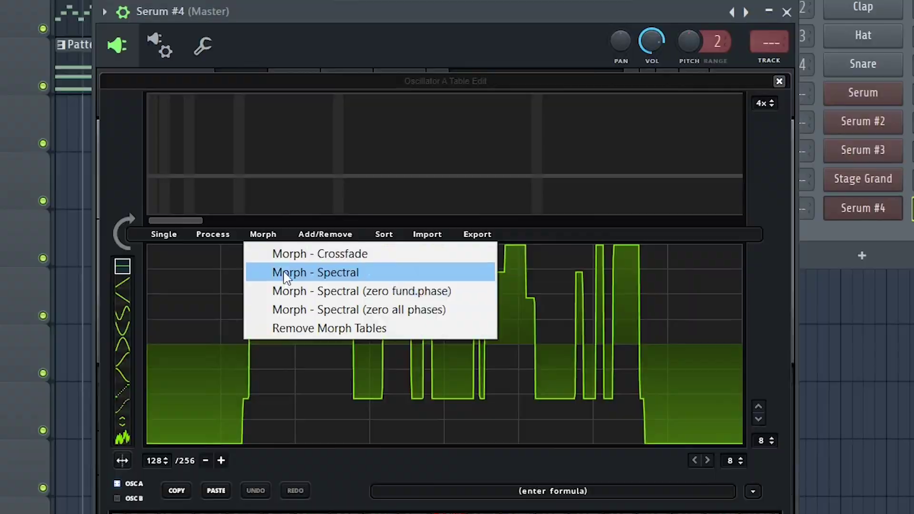
{"action": "left_click", "coordinate": [278, 288]}
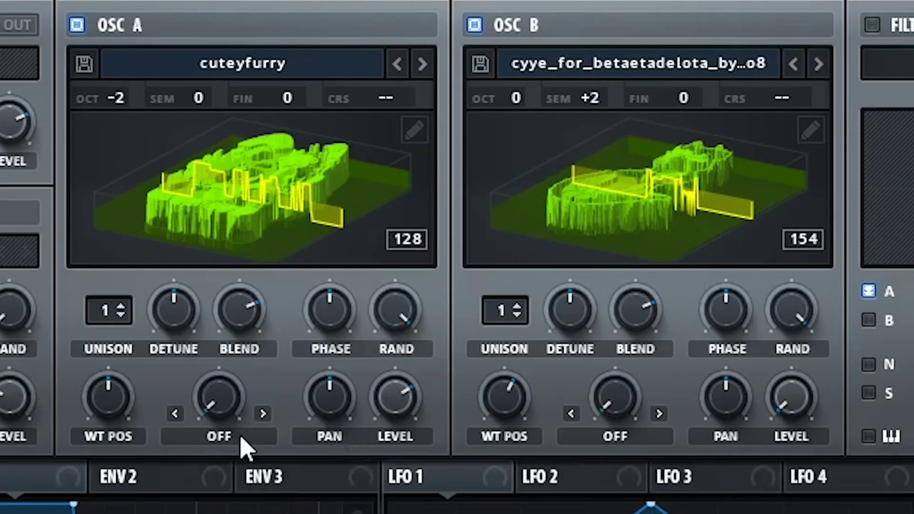
- Set OSC A's warp mode to FM (from B) and turn up the warp amount
{"action": "left_click", "coordinate": [308, 349]}
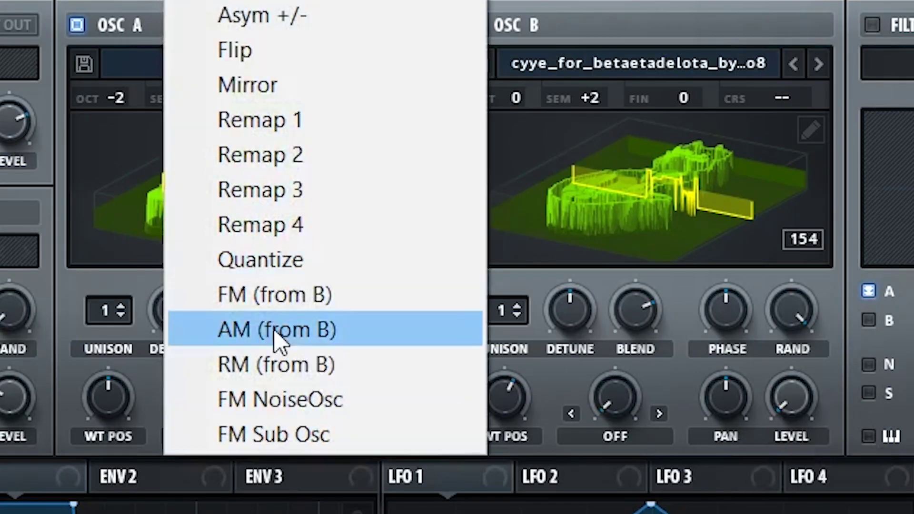
{"action": "left_click", "coordinate": [282, 294]}
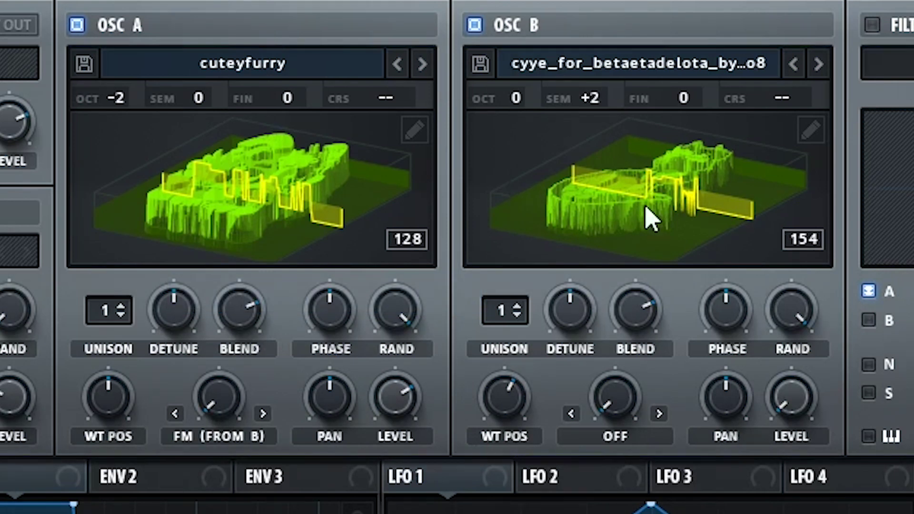
{"action": "mouse_move", "coordinate": [237, 392]}
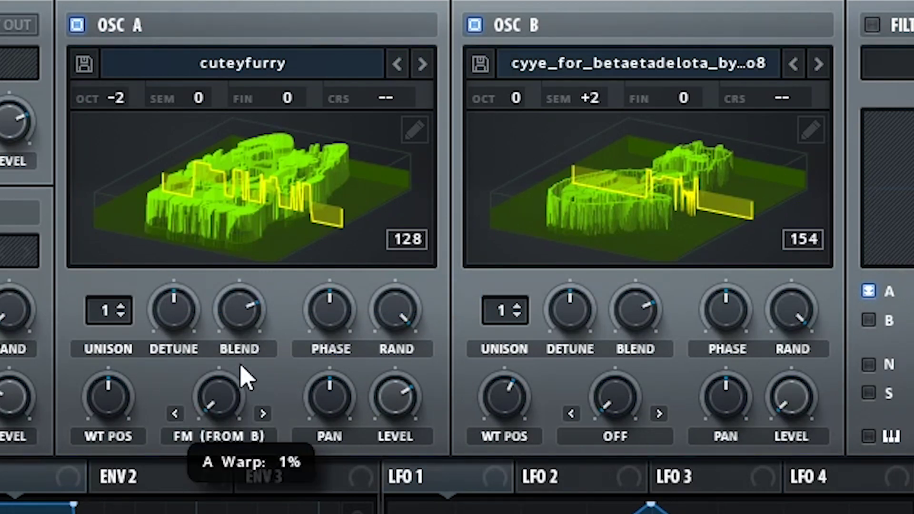
{"action": "left_click_drag", "start_coordinate": [231, 406], "coordinate": [230, 402]}
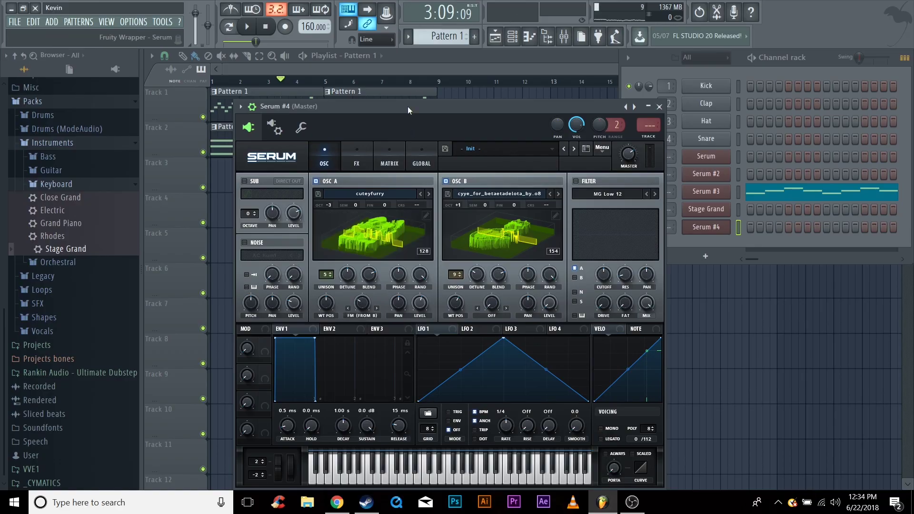
- Lower OSC A's unison detune to about 0.09 and set the filter type to the flanger Flg +
{"action": "left_click_drag", "start_coordinate": [346, 279], "coordinate": [347, 294]}
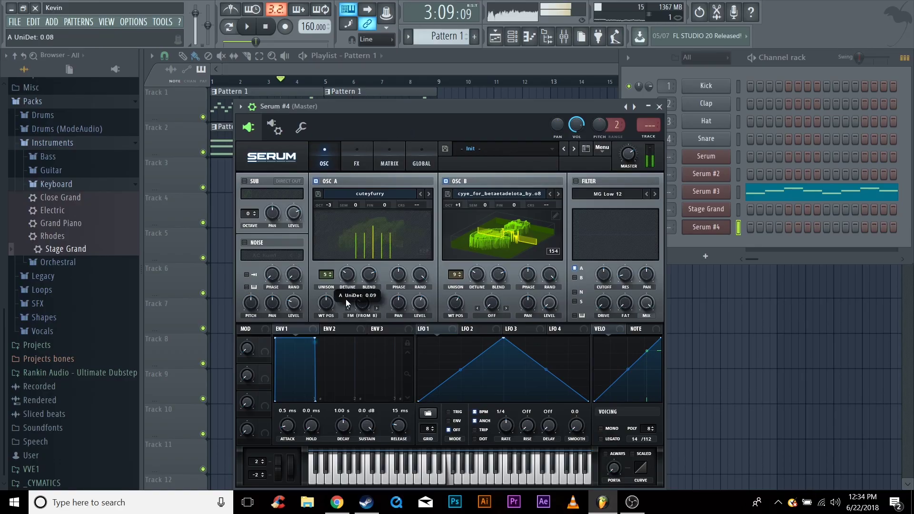
{"action": "left_click", "coordinate": [614, 194]}
{"action": "mouse_move", "coordinate": [602, 228]}
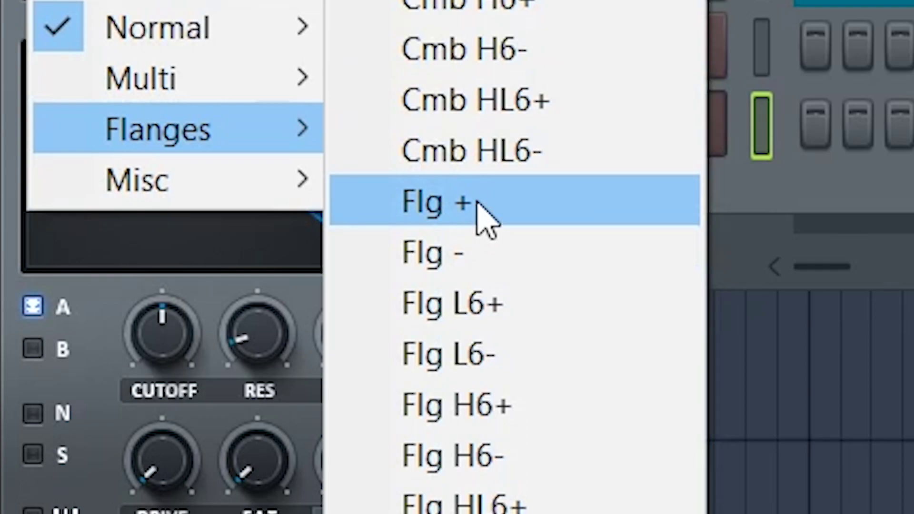
{"action": "left_click", "coordinate": [477, 204]}
- Lower the Flg + filter's cutoff and adjust its resonance
{"action": "left_click_drag", "start_coordinate": [588, 355], "coordinate": [622, 398]}
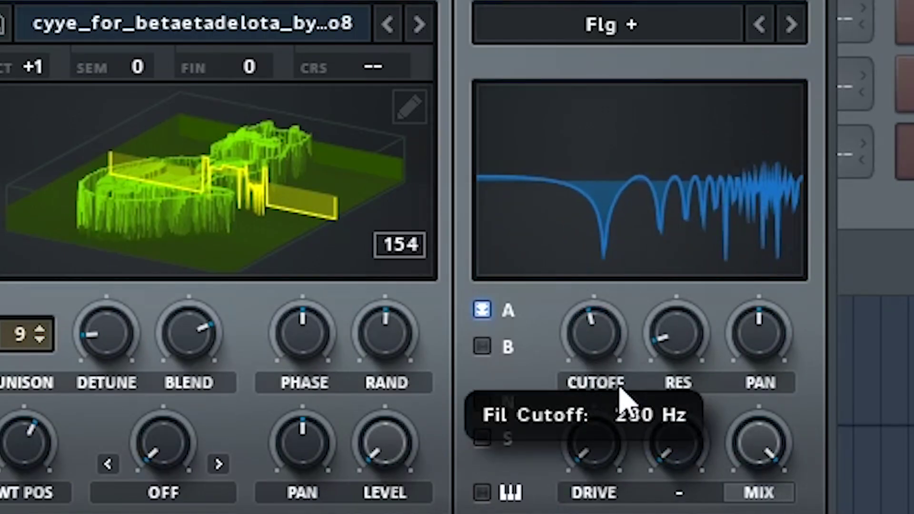
{"action": "left_click_drag", "start_coordinate": [676, 332], "coordinate": [767, 130]}
{"action": "left_click_drag", "start_coordinate": [785, 83], "coordinate": [733, 153]}
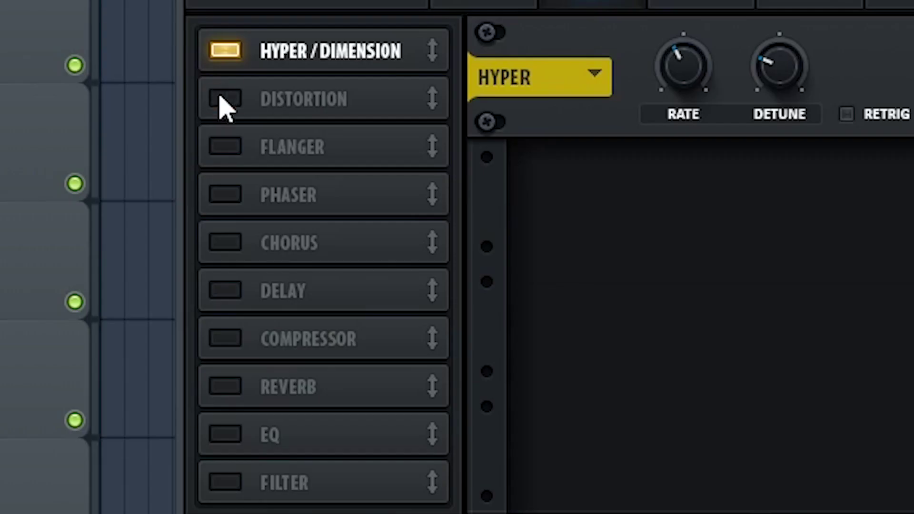
- Enable the remaining effects in Serum's FX rack, from Distortion down to Filter
{"action": "left_click", "coordinate": [225, 99]}
{"action": "left_click", "coordinate": [225, 146]}
{"action": "left_click", "coordinate": [227, 194]}
{"action": "left_click", "coordinate": [227, 242]}
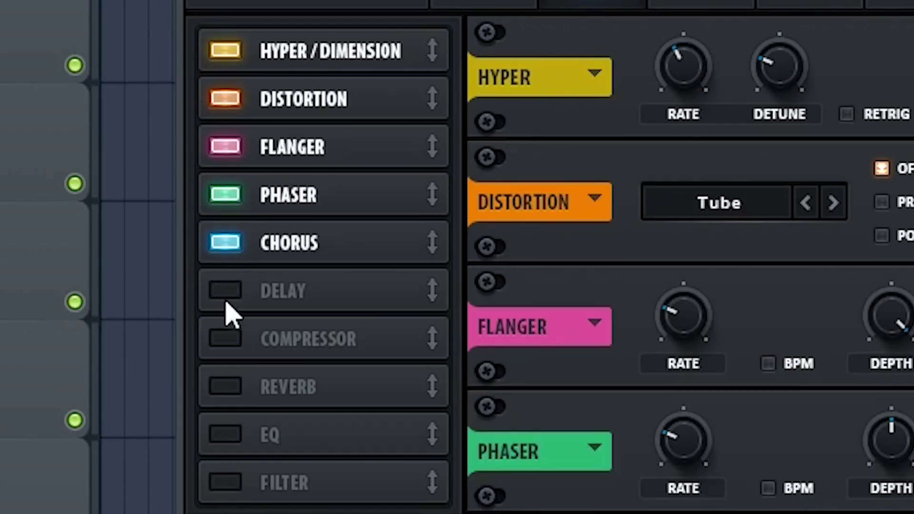
{"action": "left_click", "coordinate": [226, 338]}
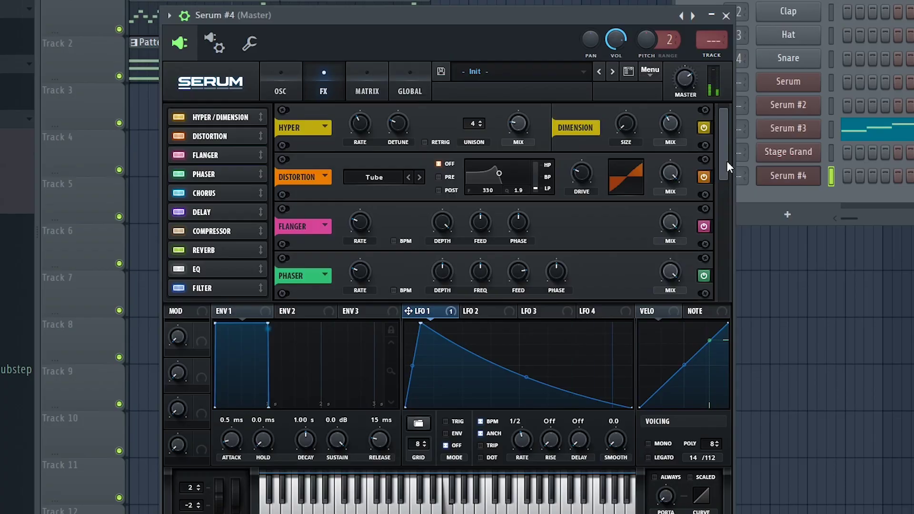
- Assign LFO 1 to the phaser's Mix and Phase, setting the phase to about 150
{"action": "left_click_drag", "start_coordinate": [727, 161], "coordinate": [723, 294]}
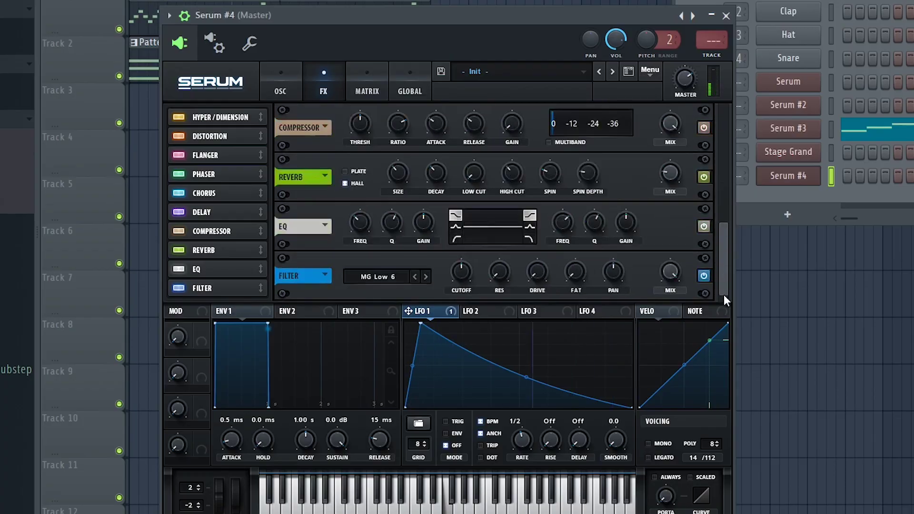
{"action": "scroll", "coordinate": [476, 304], "scroll_direction": "up", "scroll_amount": 1}
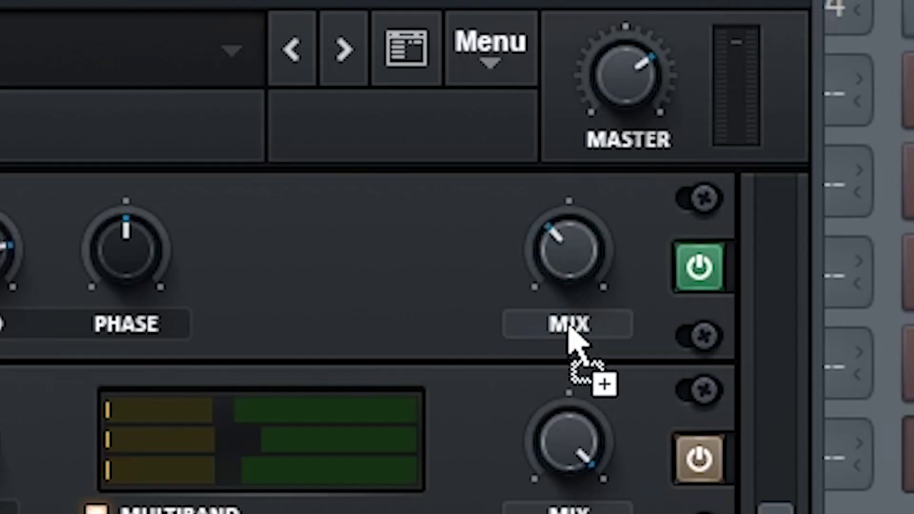
{"action": "left_click_drag", "start_coordinate": [568, 333], "coordinate": [544, 185]}
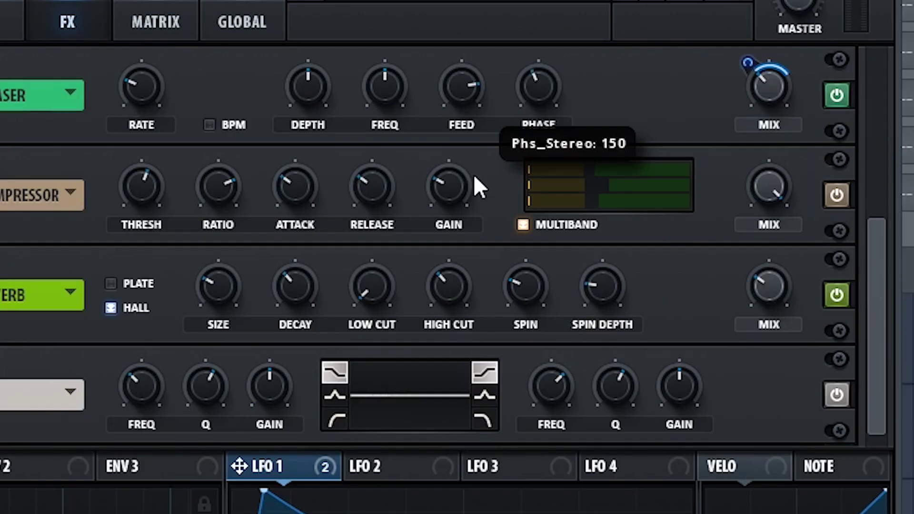
{"action": "left_click_drag", "start_coordinate": [281, 471], "coordinate": [530, 67]}
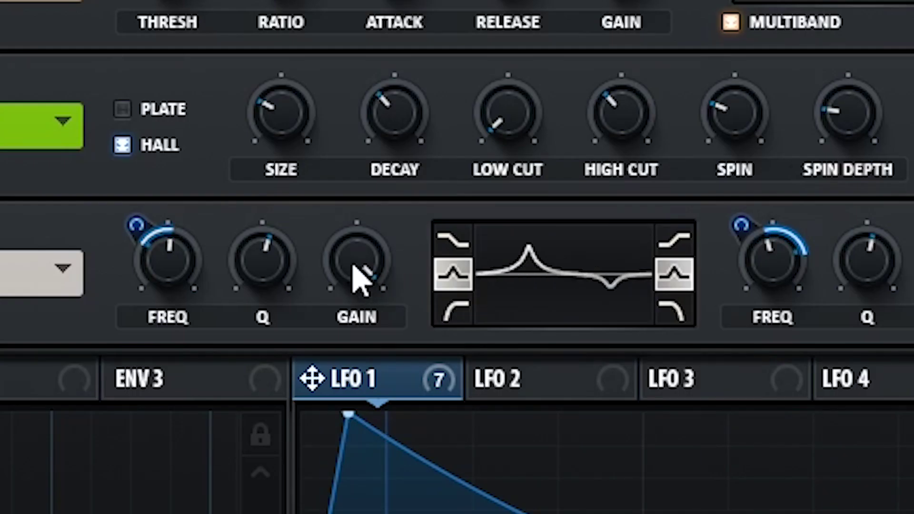
- Adjust the gain of the EQ's low band in the FX rack
{"action": "mouse_move", "coordinate": [421, 275]}
{"action": "left_click_drag", "start_coordinate": [363, 295], "coordinate": [373, 286]}
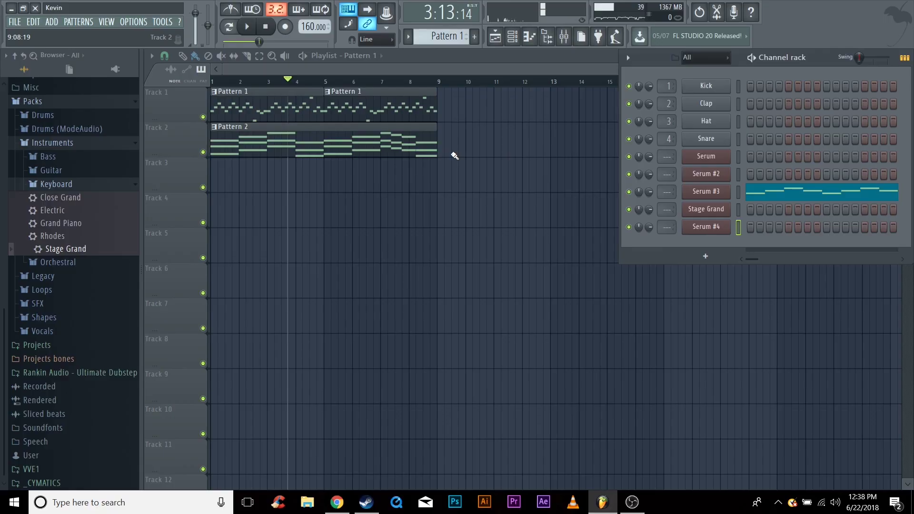
- Play back the arrangement in the playlist and toggle the channel rack
{"action": "key", "text": "space"}
{"action": "key", "text": "space"}
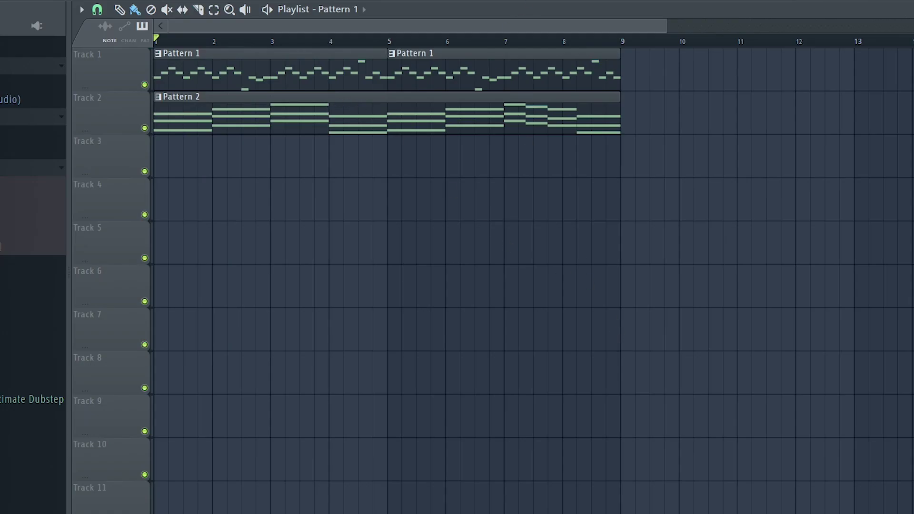
{"action": "key", "text": "F6"}
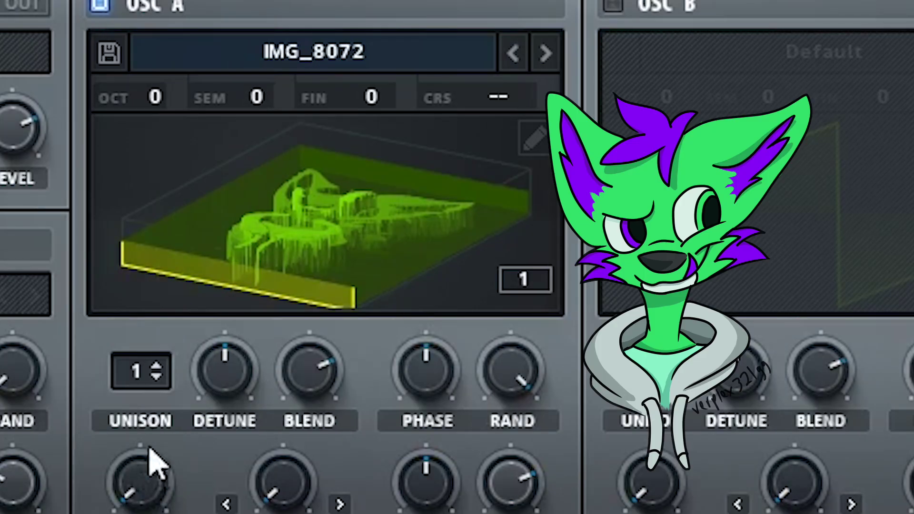
- Set oscillator A's wavetable position to frame 188 and draw a square wave in oscillator B's wavetable editor
{"action": "left_click_drag", "start_coordinate": [152, 464], "coordinate": [222, 445]}
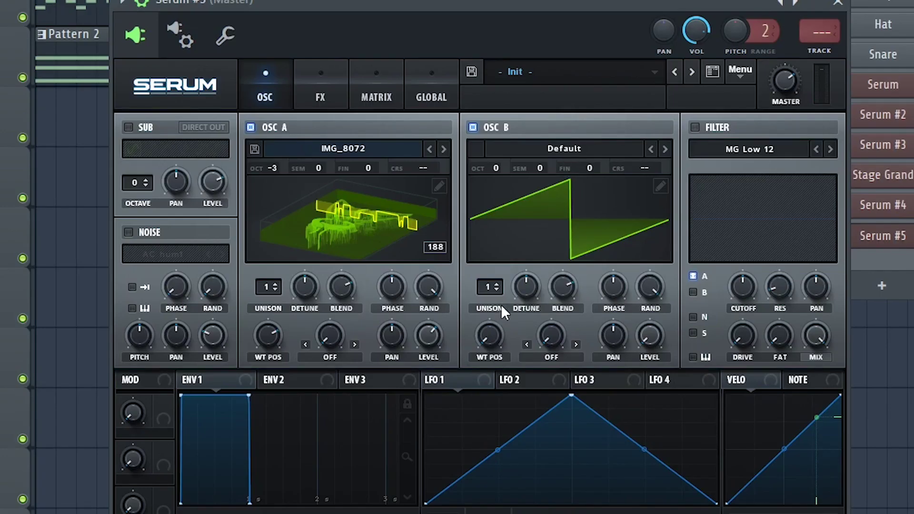
{"action": "left_click", "coordinate": [659, 186]}
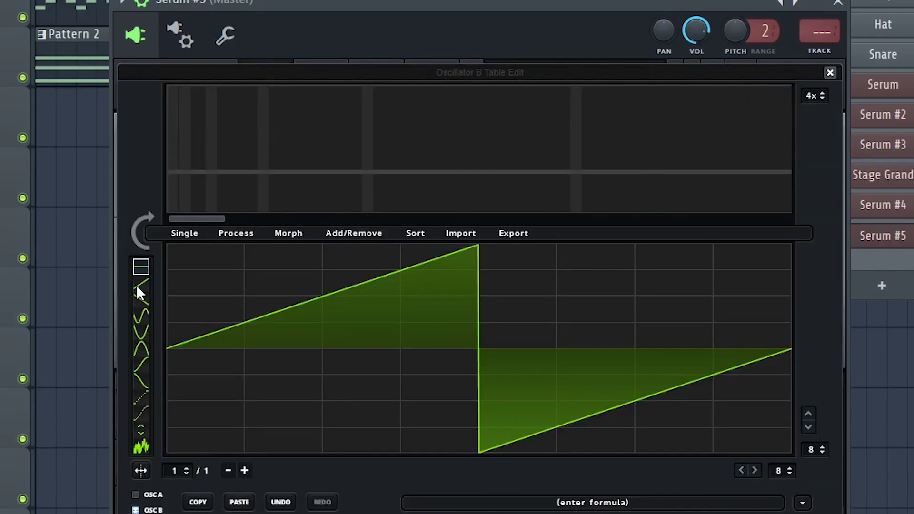
{"action": "left_click", "coordinate": [141, 267]}
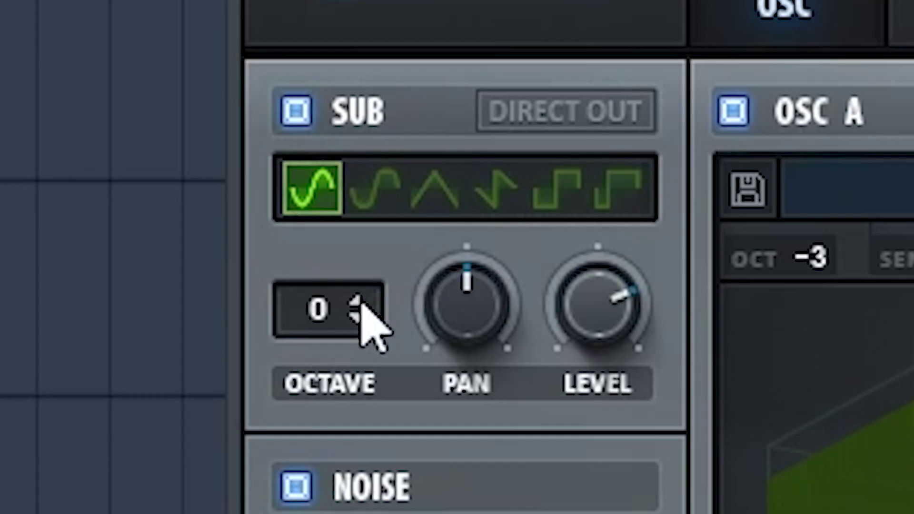
- Change the sub oscillator's octave and enable its Direct Out
{"action": "left_click", "coordinate": [73, 174]}
{"action": "left_click", "coordinate": [73, 173]}
{"action": "left_click", "coordinate": [74, 174]}
{"action": "left_click", "coordinate": [82, 132]}
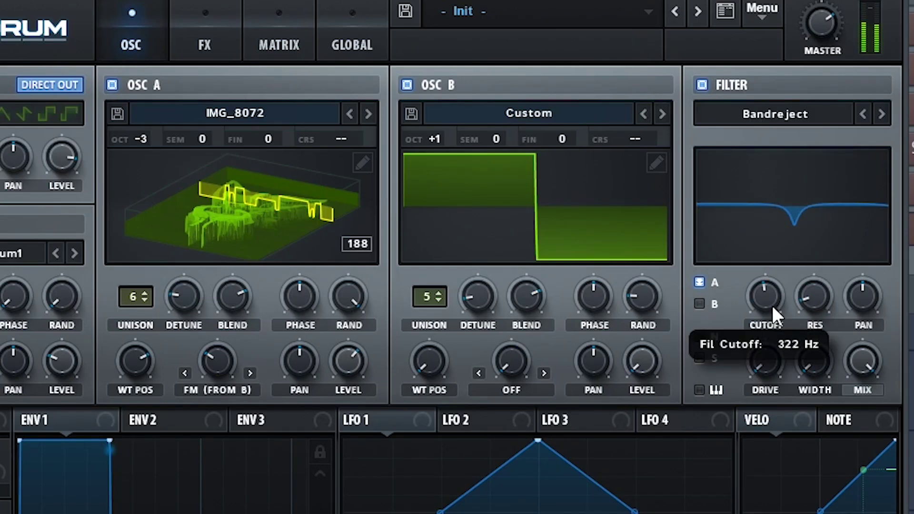
- Set the Bandreject filter's width to 30% and assign LFO 1 to modulate it
{"action": "left_click_drag", "start_coordinate": [830, 275], "coordinate": [832, 297]}
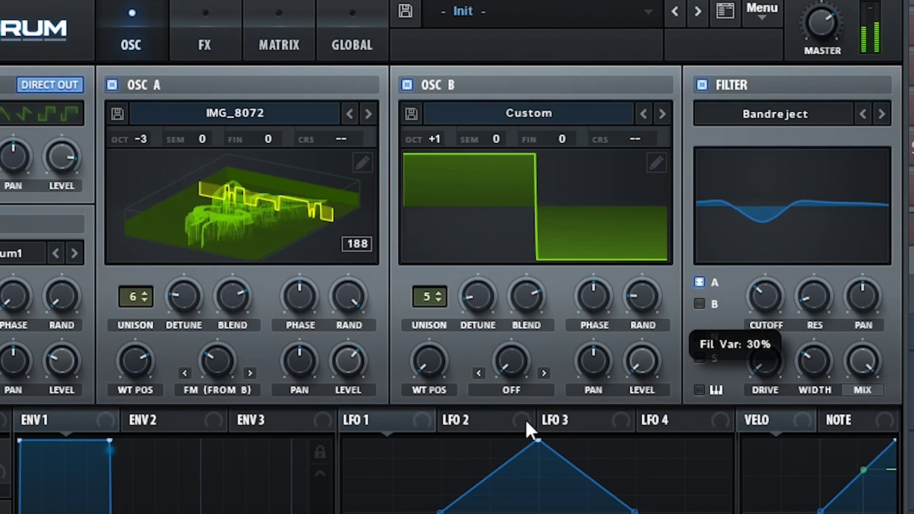
{"action": "left_click_drag", "start_coordinate": [346, 418], "coordinate": [813, 360]}
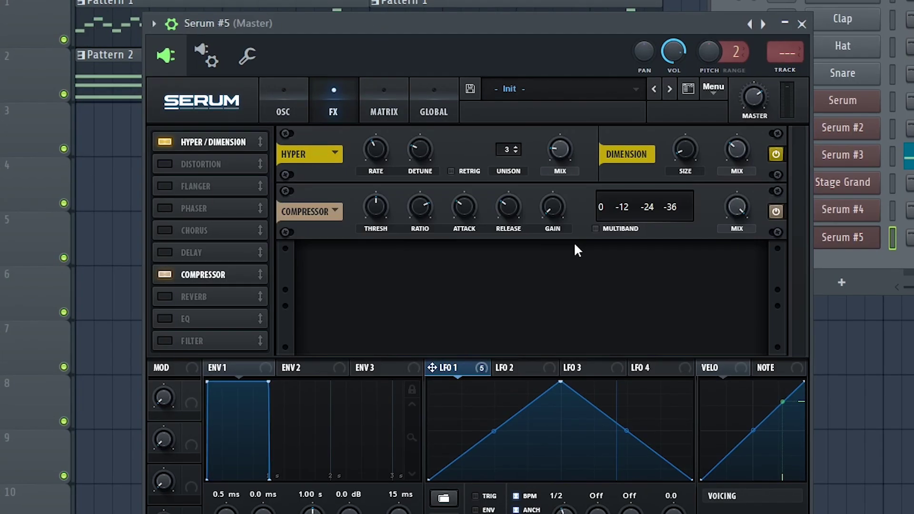
- Raise the compressor's gain and set up the delay with an adjusted left time and LFO 1 on its Mix
{"action": "left_click_drag", "start_coordinate": [556, 212], "coordinate": [558, 202]}
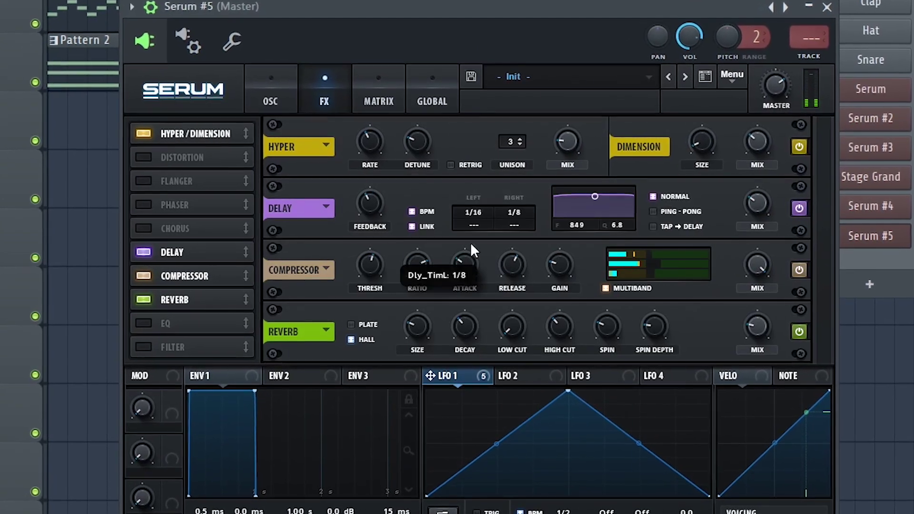
{"action": "mouse_move", "coordinate": [473, 213]}
{"action": "left_mouse_down"}
{"action": "mouse_move", "coordinate": [483, 223]}
{"action": "mouse_move", "coordinate": [488, 209]}
{"action": "left_mouse_up"}
{"action": "left_click_drag", "start_coordinate": [427, 385], "coordinate": [778, 200]}
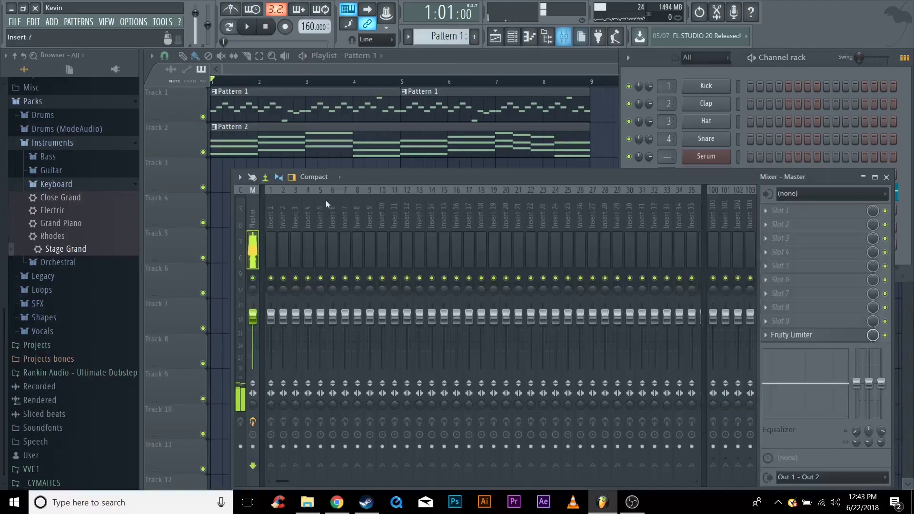
- Route the Serum #5 channel to mixer insert 1 and load Fruity Parametric EQ 2 on that track
{"action": "right_click", "coordinate": [275, 185]}
{"action": "left_click", "coordinate": [471, 276]}
{"action": "left_click", "coordinate": [827, 224]}
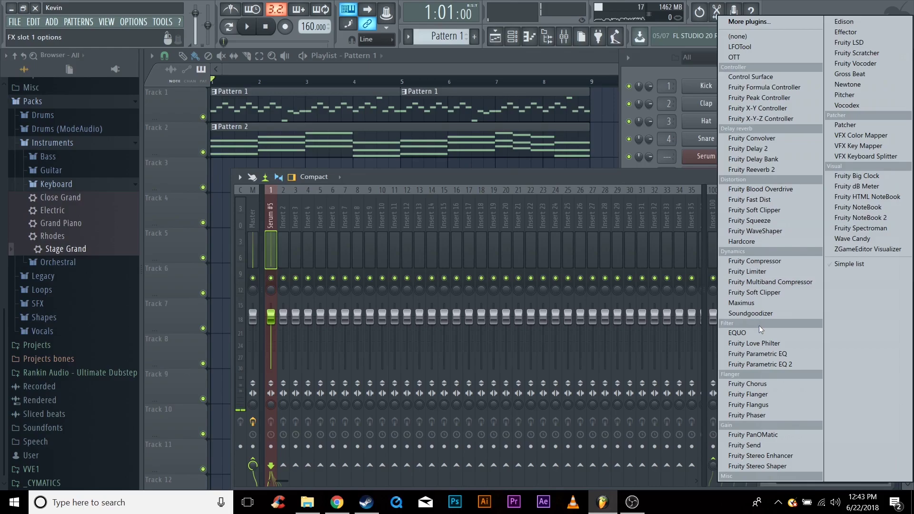
{"action": "left_click", "coordinate": [760, 363]}
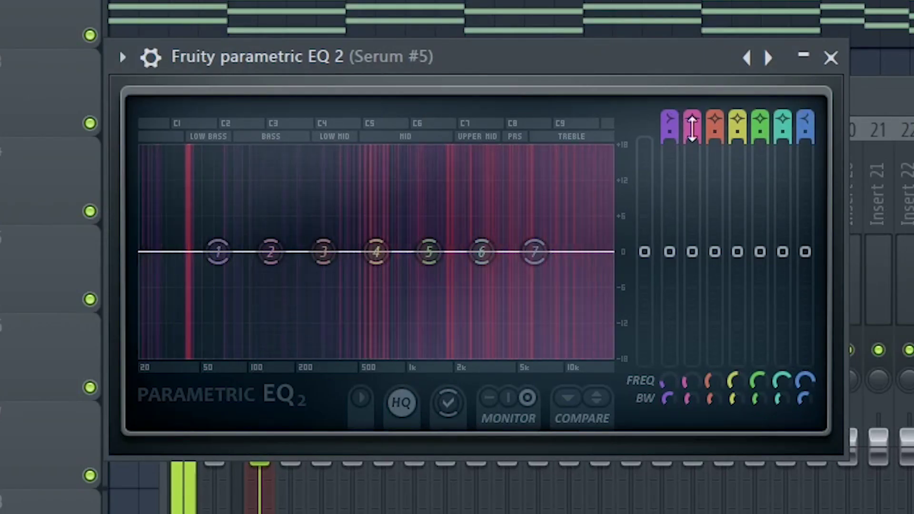
- Cut EQ band 6 slightly and turn band 1 into a Steep 8 high-pass shifted to a lower frequency
{"action": "left_click_drag", "start_coordinate": [482, 252], "coordinate": [492, 272]}
{"action": "left_click_drag", "start_coordinate": [668, 127], "coordinate": [668, 114]}
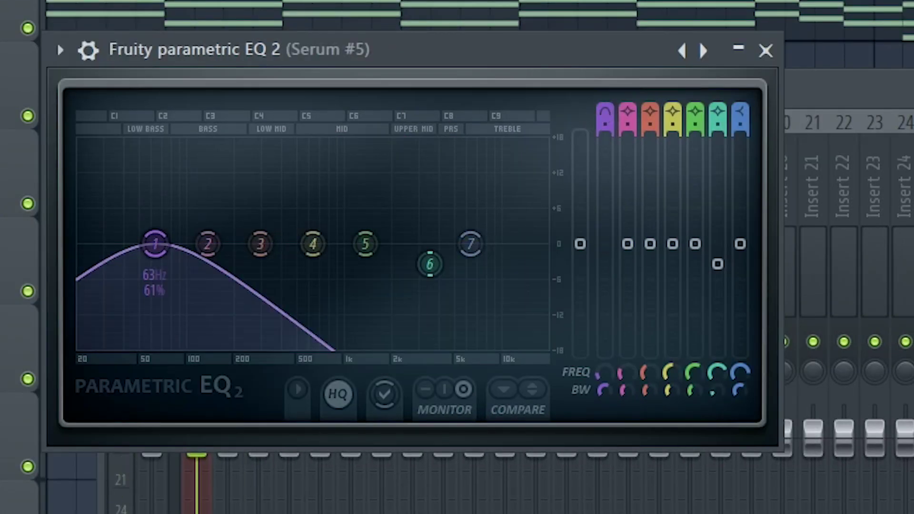
{"action": "scroll", "coordinate": [174, 252], "scroll_direction": "down", "scroll_amount": 1}
{"action": "mouse_move", "coordinate": [238, 340]}
{"action": "left_click", "coordinate": [300, 343]}
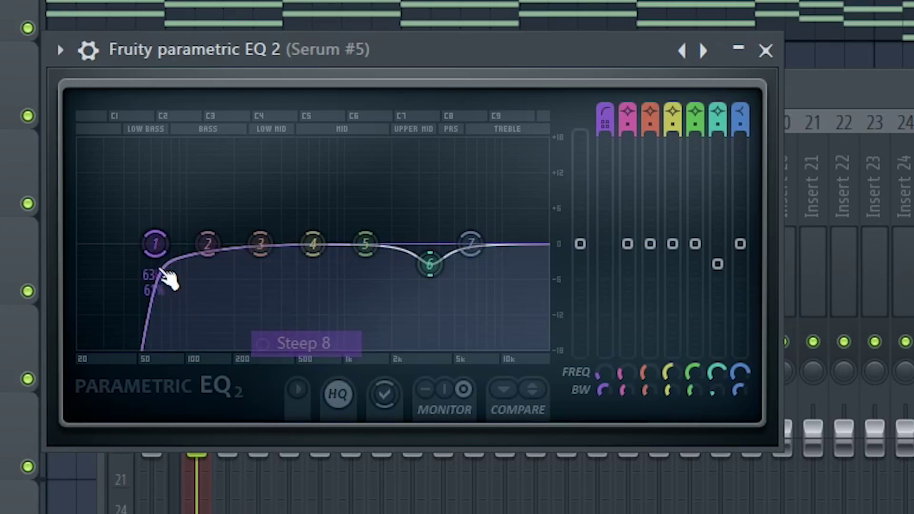
{"action": "left_click_drag", "start_coordinate": [180, 243], "coordinate": [111, 262]}
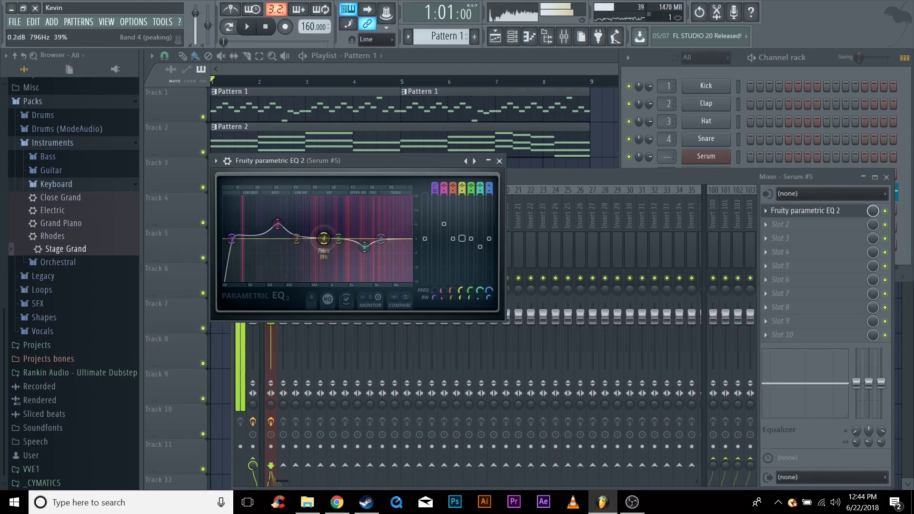
- Load the OTT multiband compressor into the slot after the EQ on the Serum #5 mixer track
{"action": "left_click", "coordinate": [781, 224]}
{"action": "left_click", "coordinate": [751, 58]}
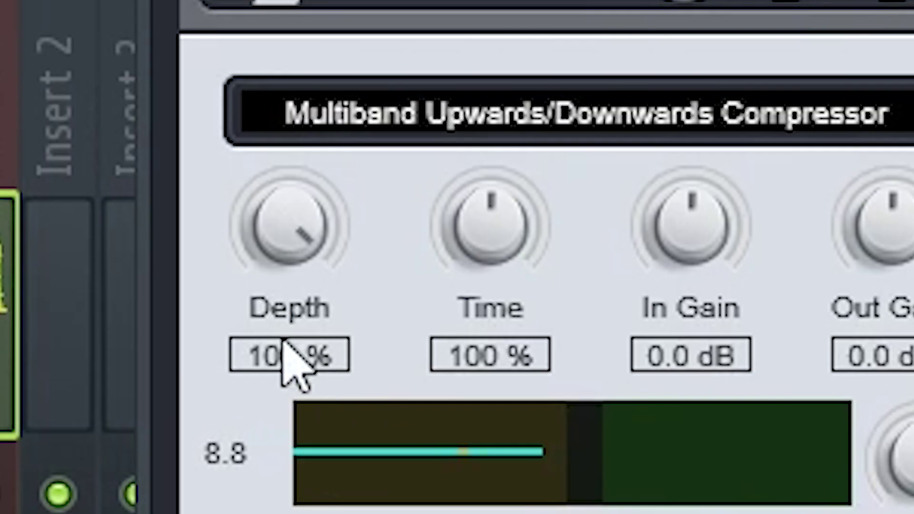